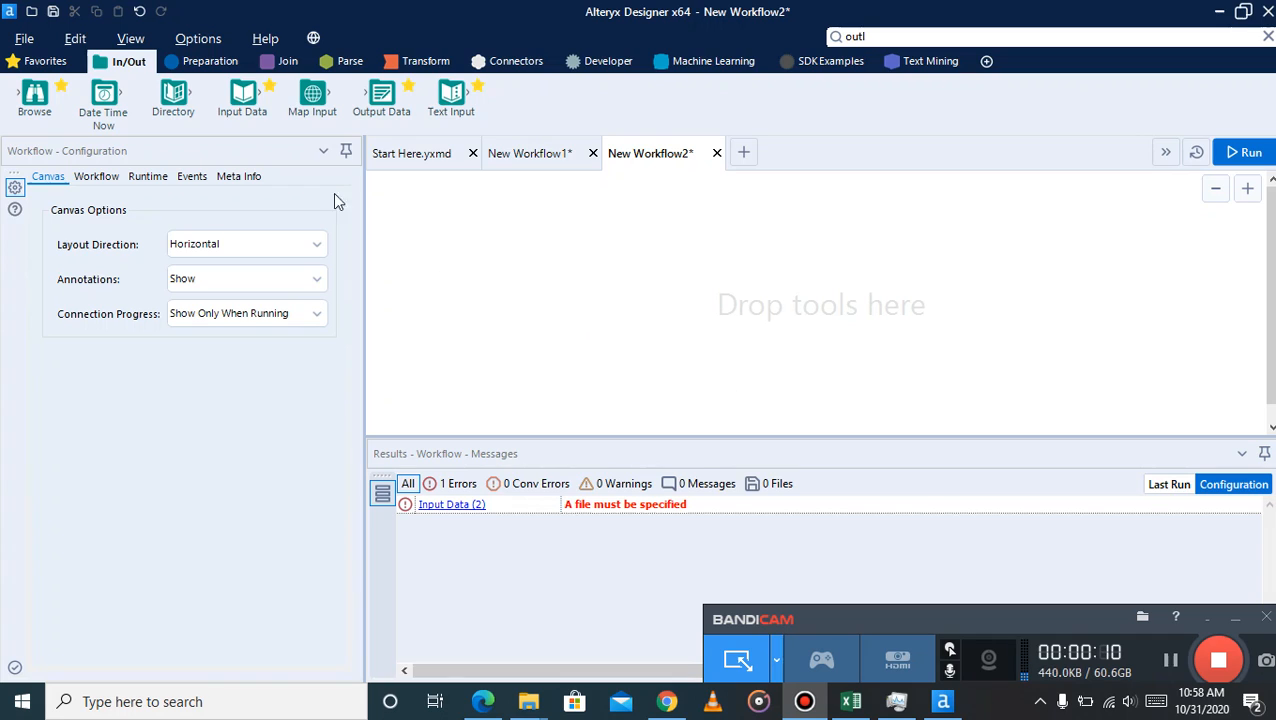
Place an Input Data tool on the empty canvas and open the file picker for its data connection
left_click(242, 92)
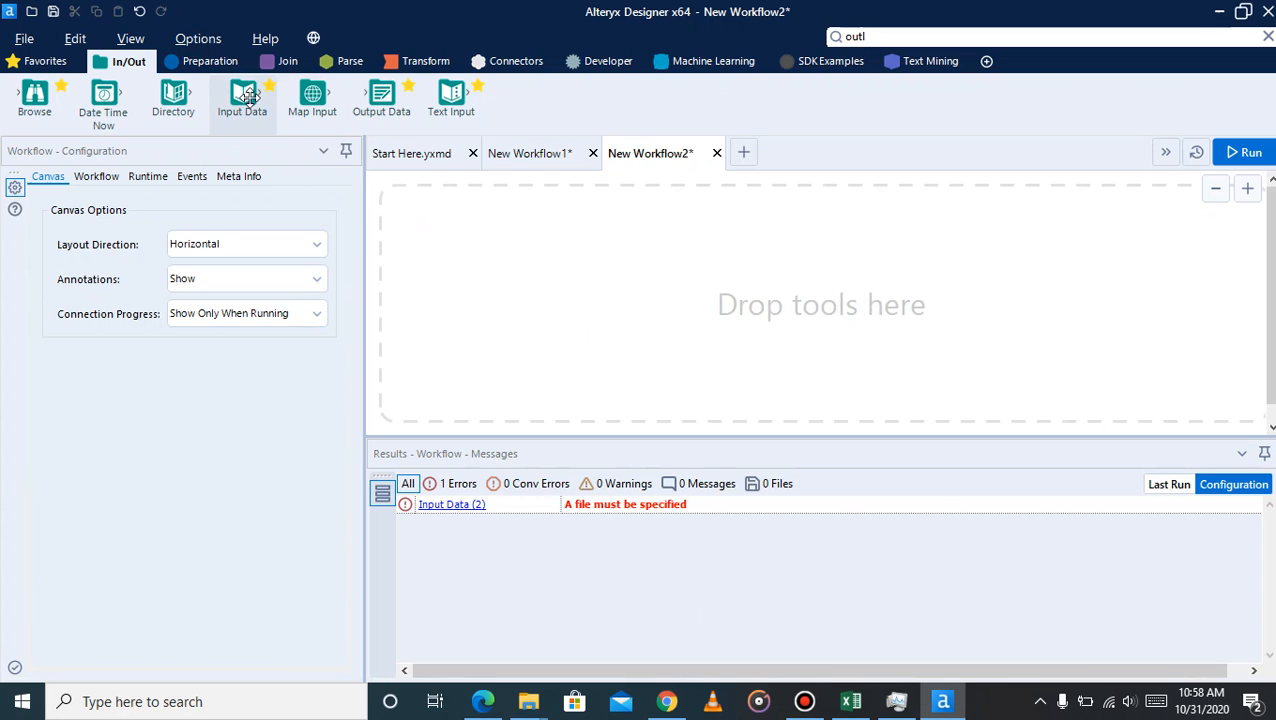
left_click_drag(242, 95, 479, 250)
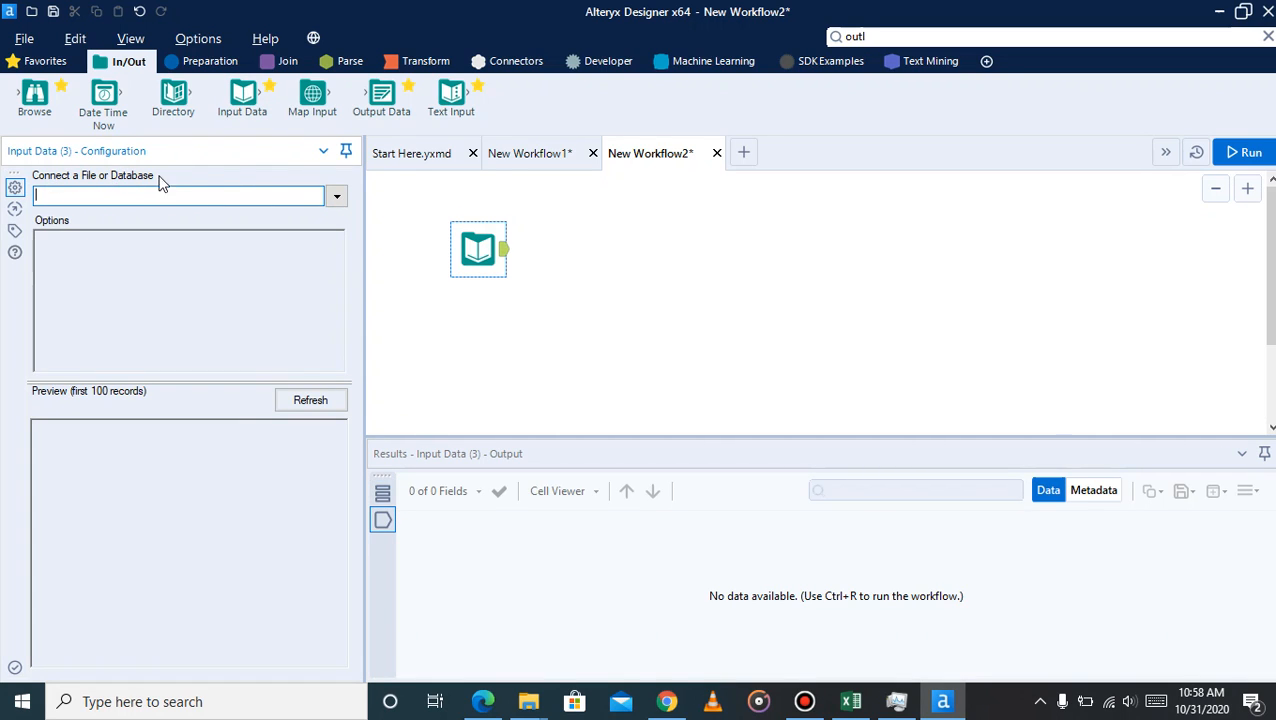
left_click(336, 196)
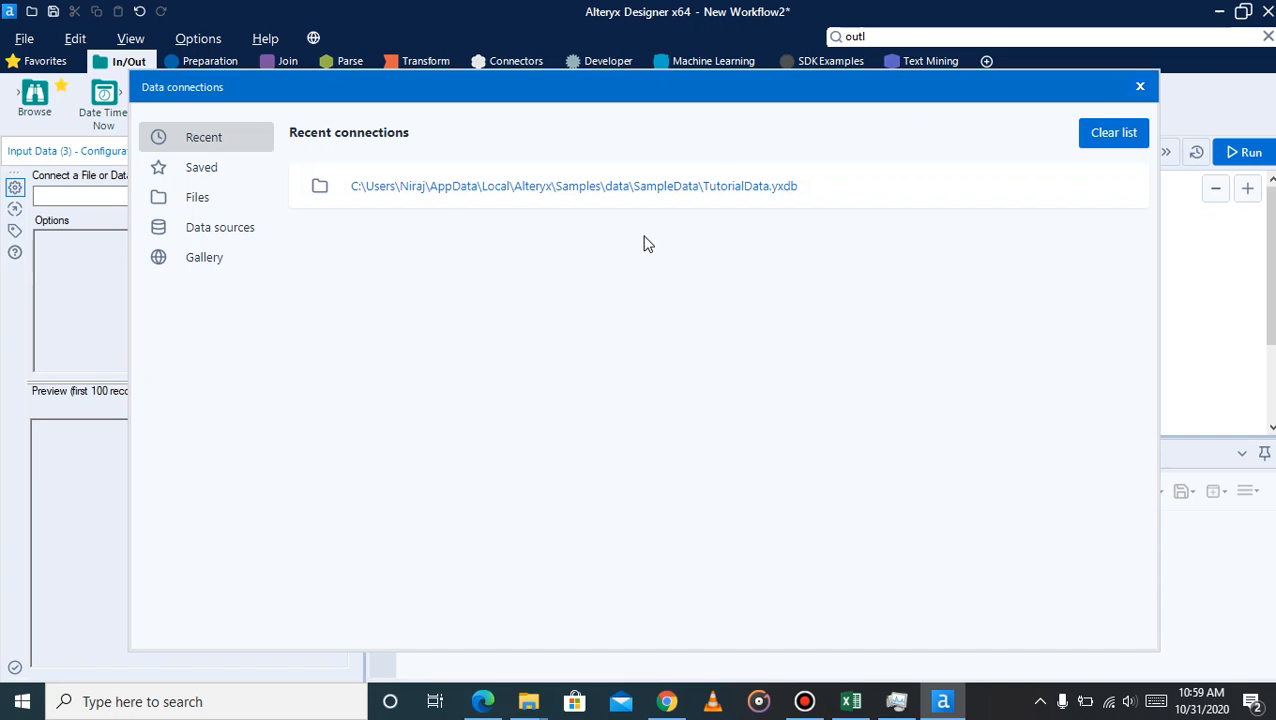
left_click(223, 199)
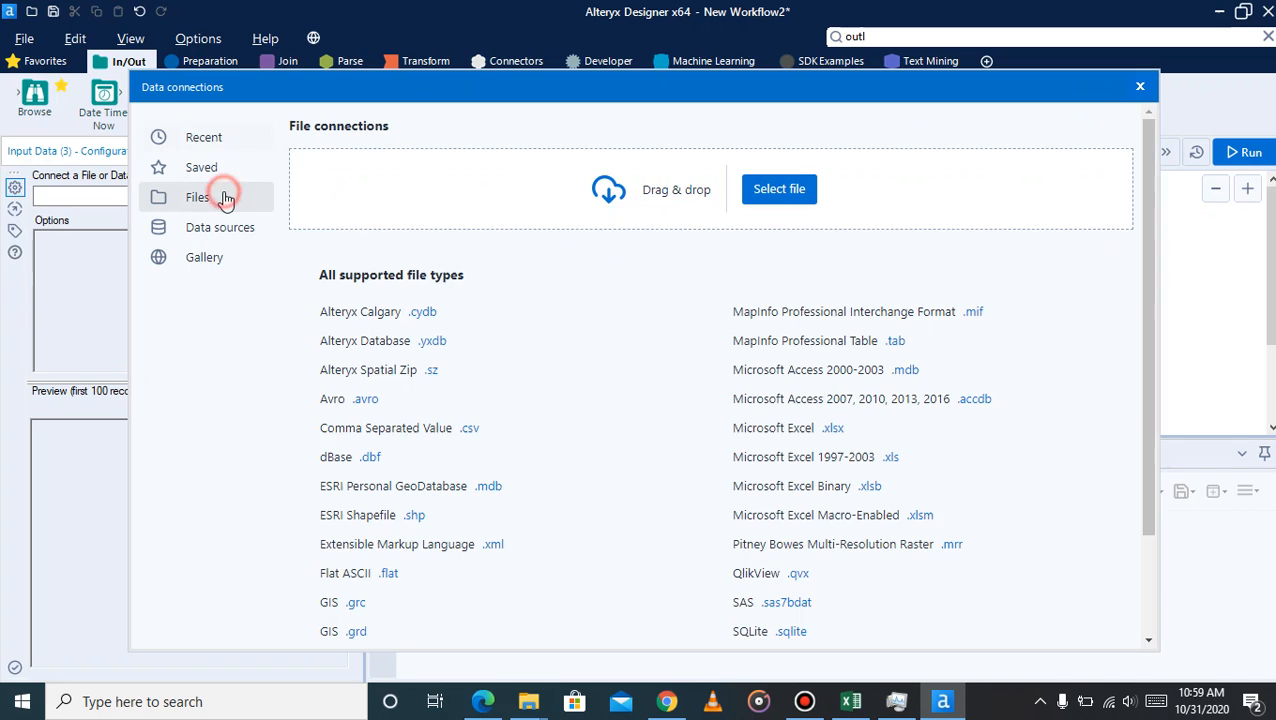
left_click(785, 190)
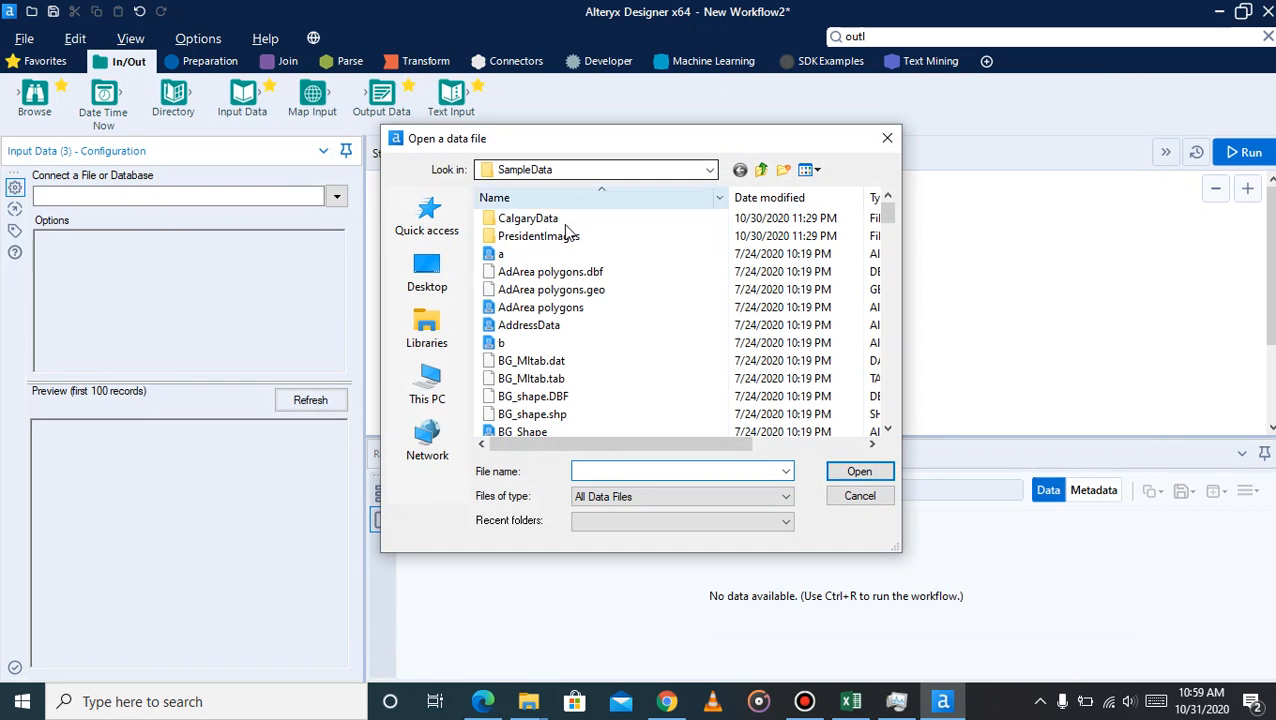
Connect the Input Data tool to the TutorialData file in the SampleData folder
scroll(550, 339, "down", 9)
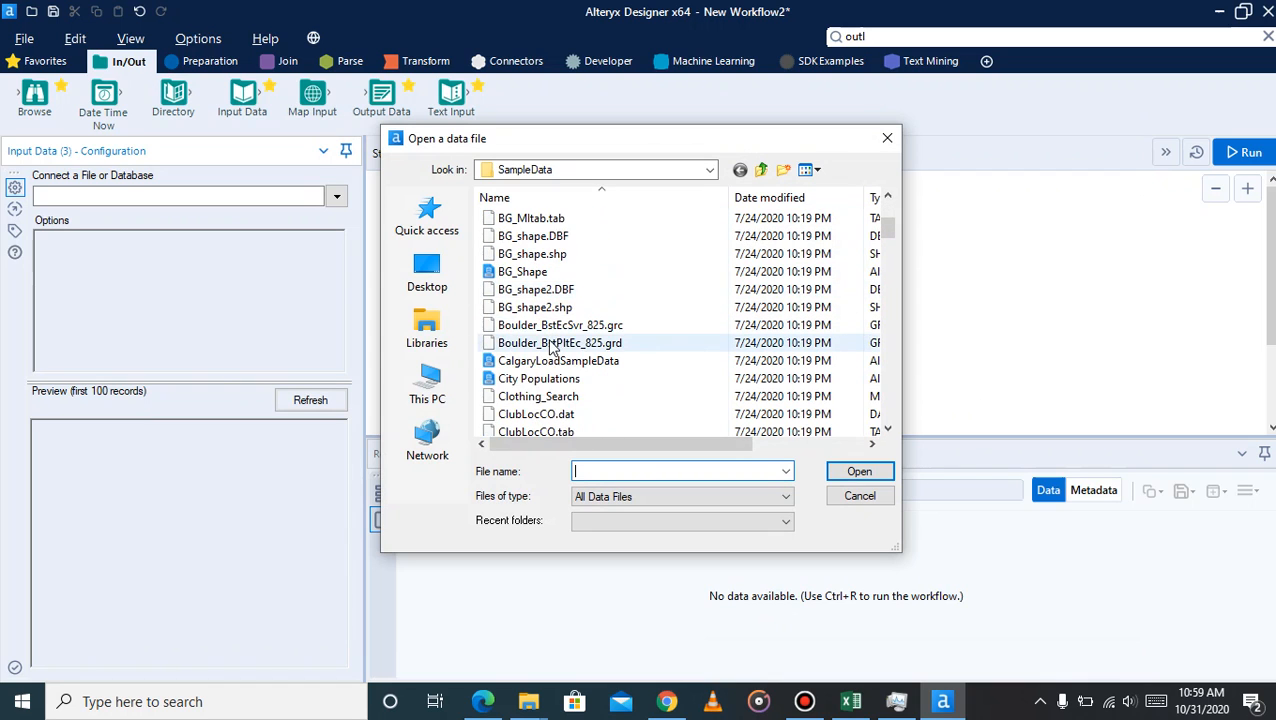
scroll(550, 345, "down", 20)
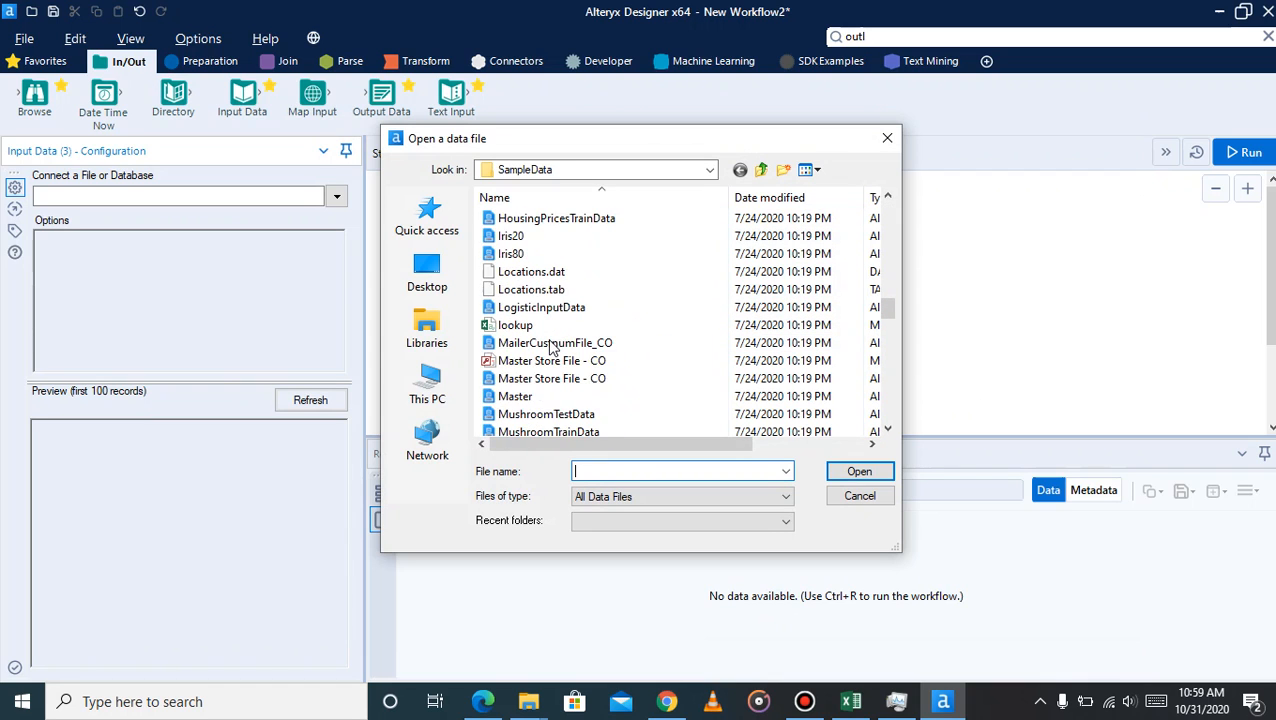
scroll(550, 345, "down", 3)
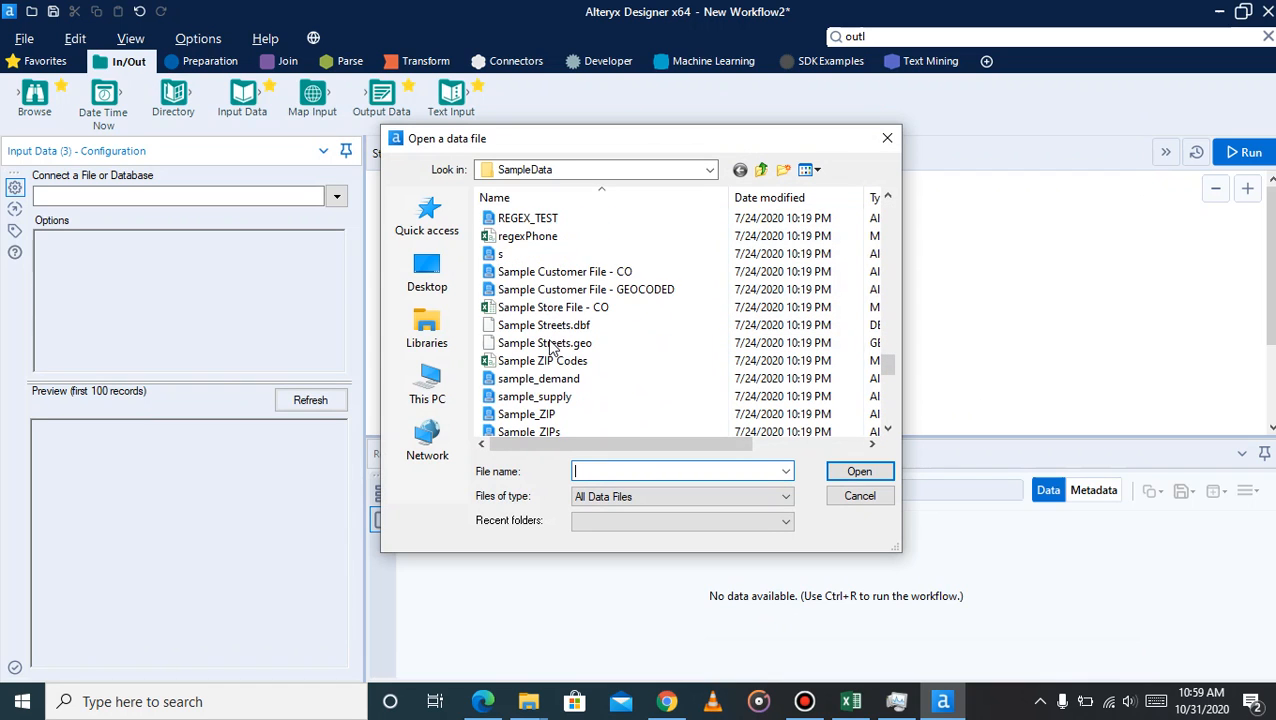
scroll(550, 345, "down", 3)
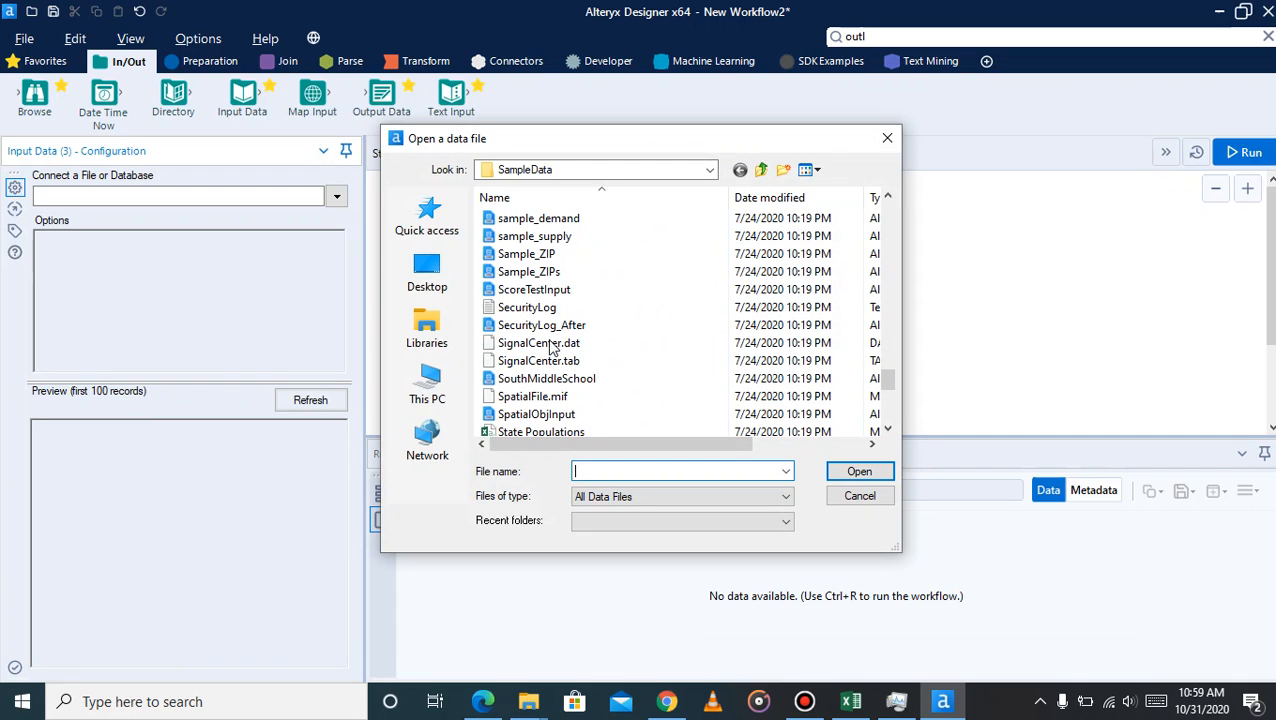
scroll(550, 345, "down", 6)
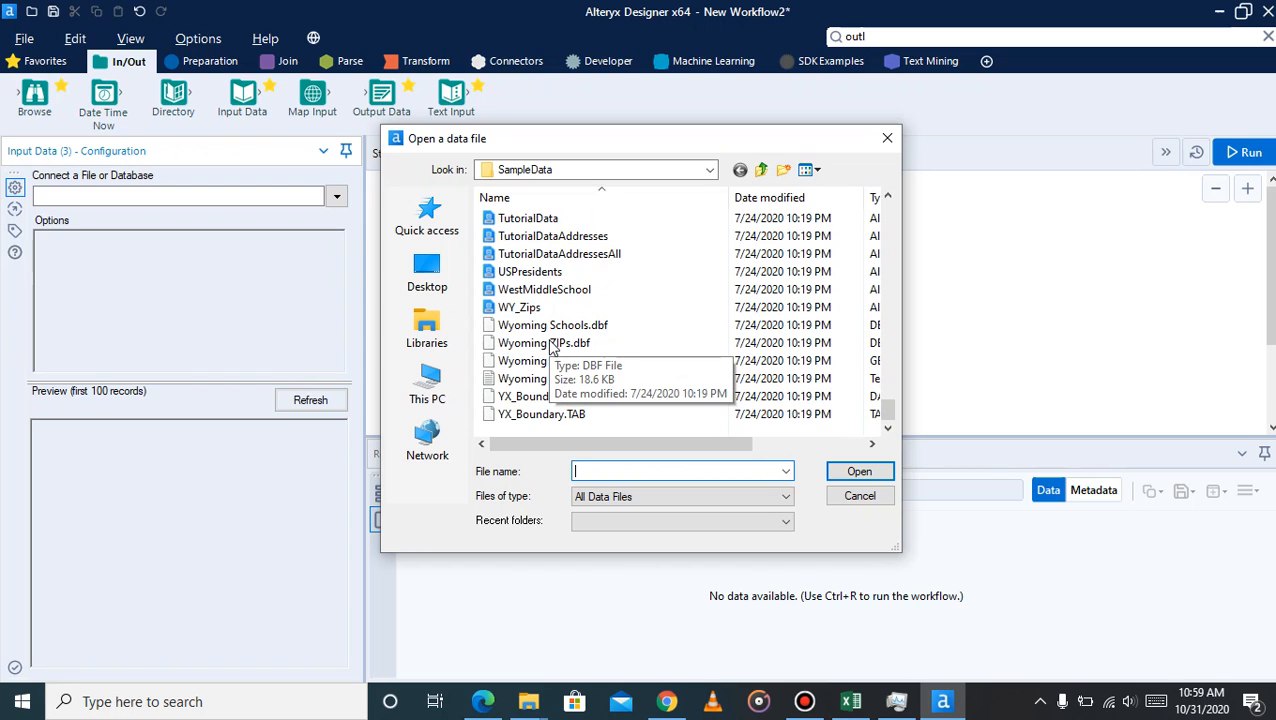
scroll(550, 345, "up", 2)
scroll(550, 345, "down", 2)
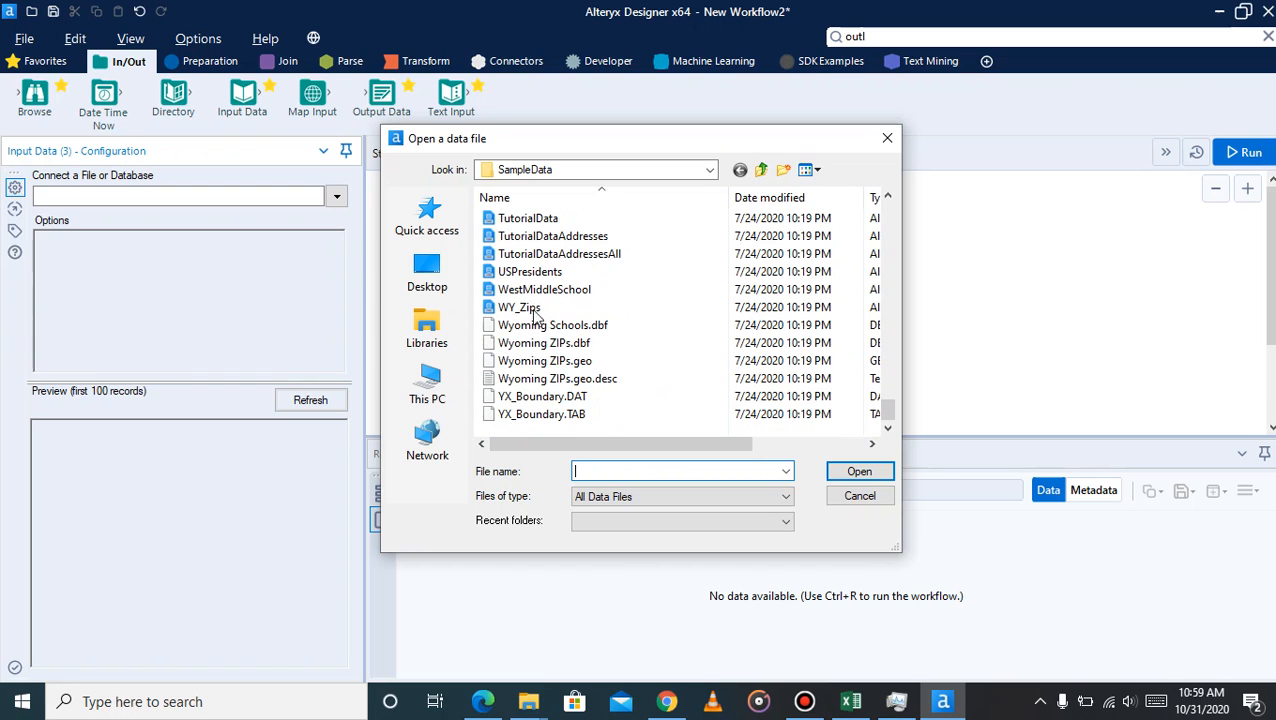
left_click(528, 218)
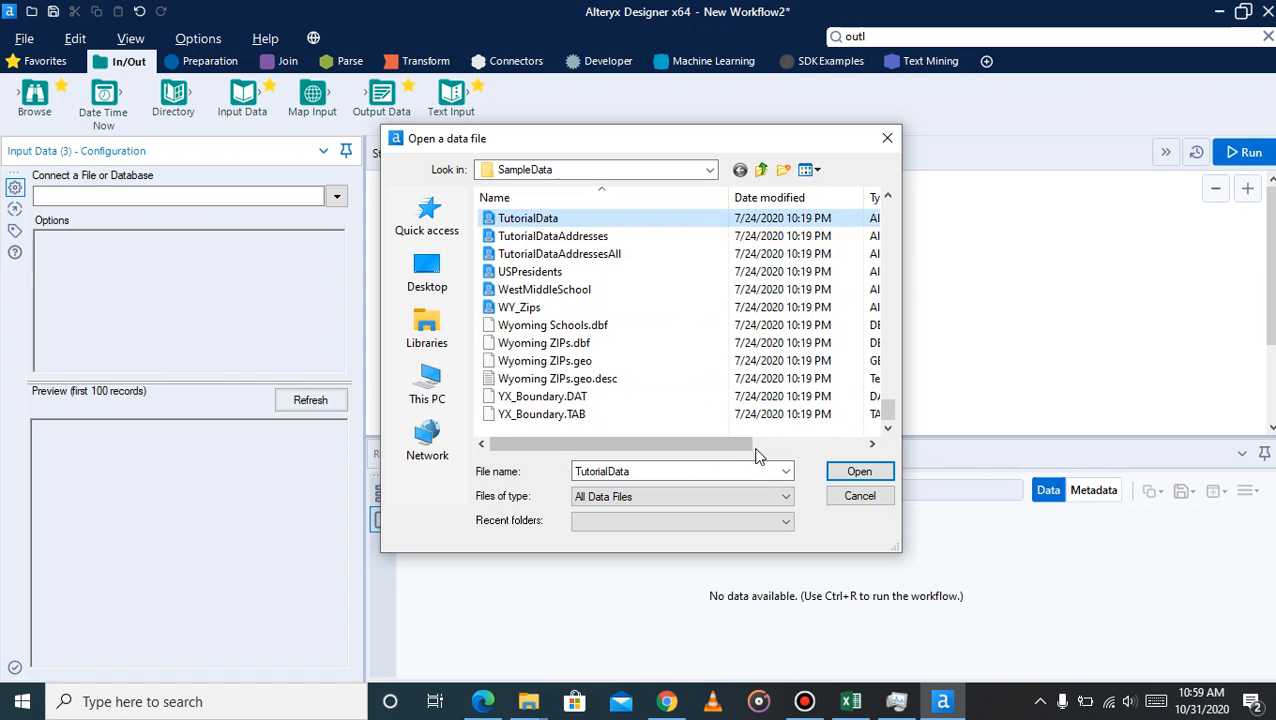
scroll(690, 408, "up", 3)
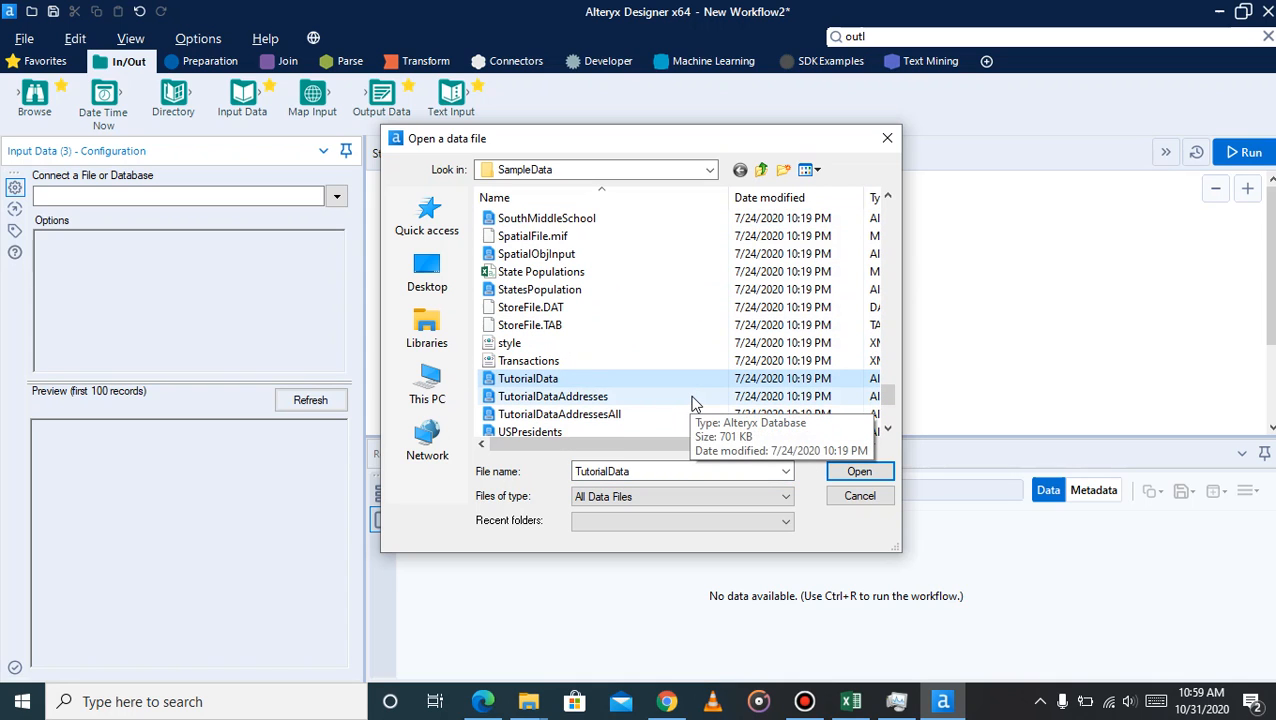
left_click_drag(711, 444, 683, 447)
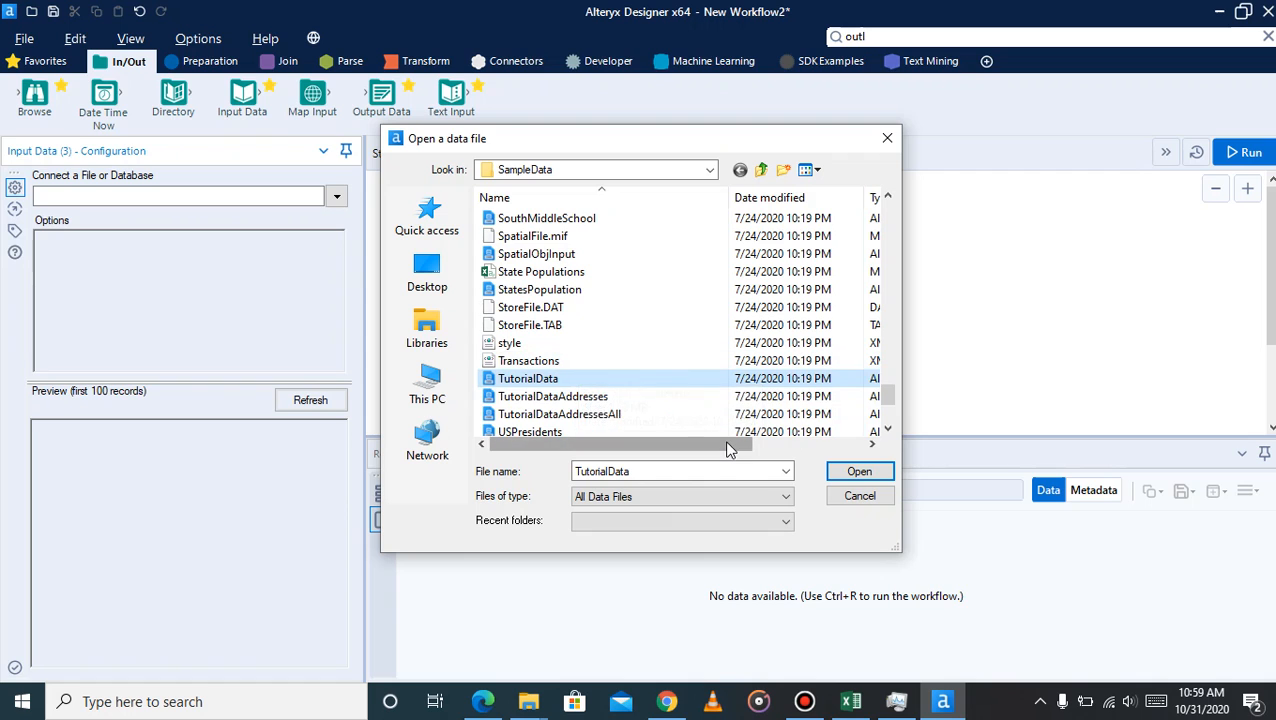
left_click_drag(726, 444, 654, 443)
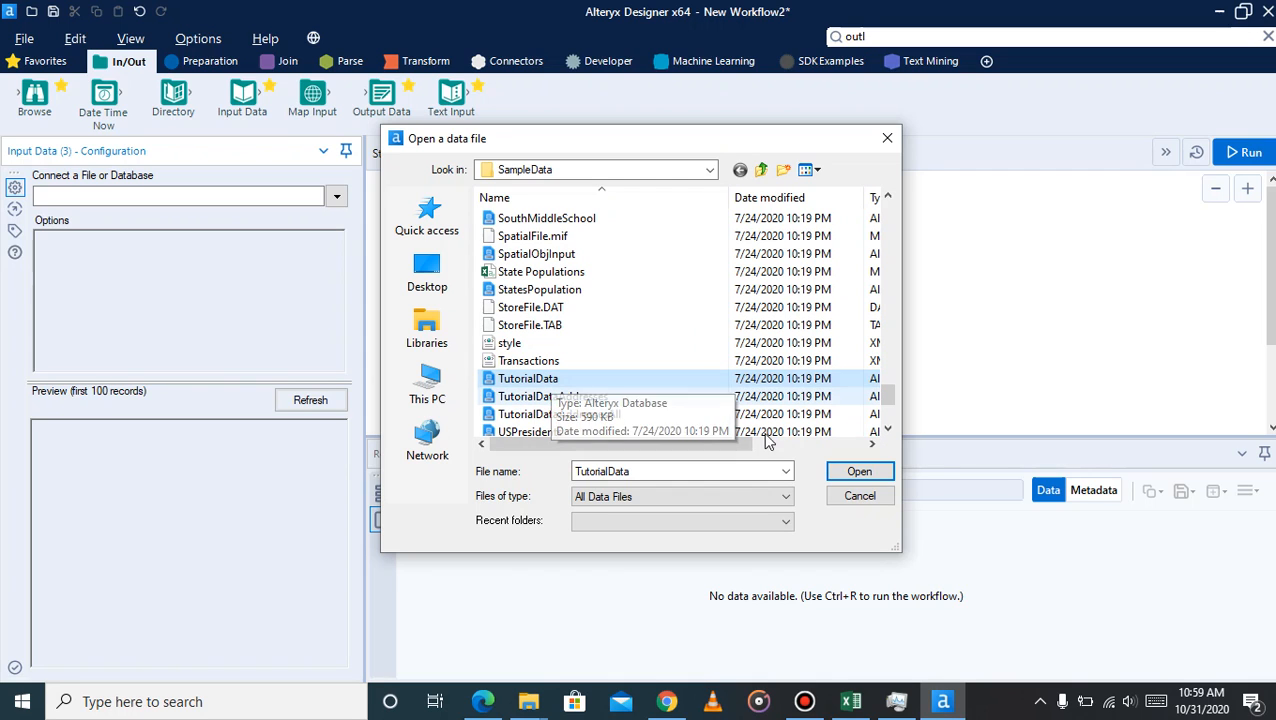
left_click(858, 472)
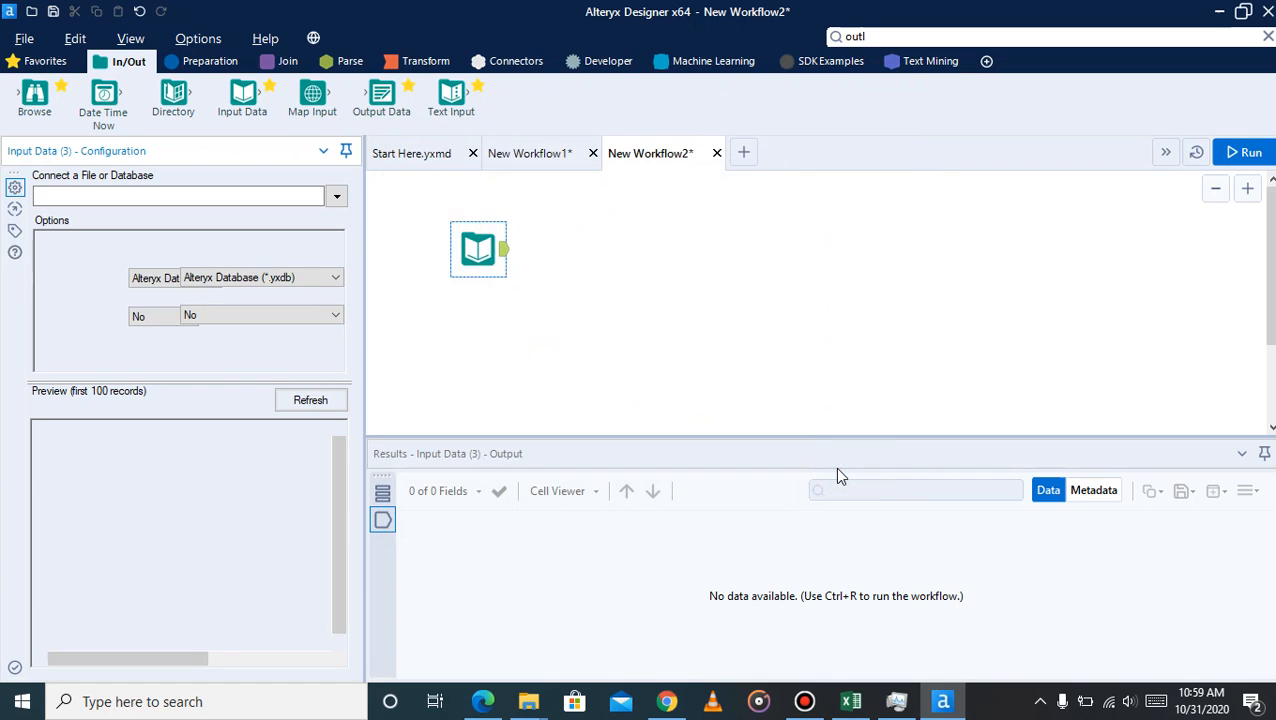
Run the workflow and look through the columns of the Input Data tool's output
left_click(478, 242)
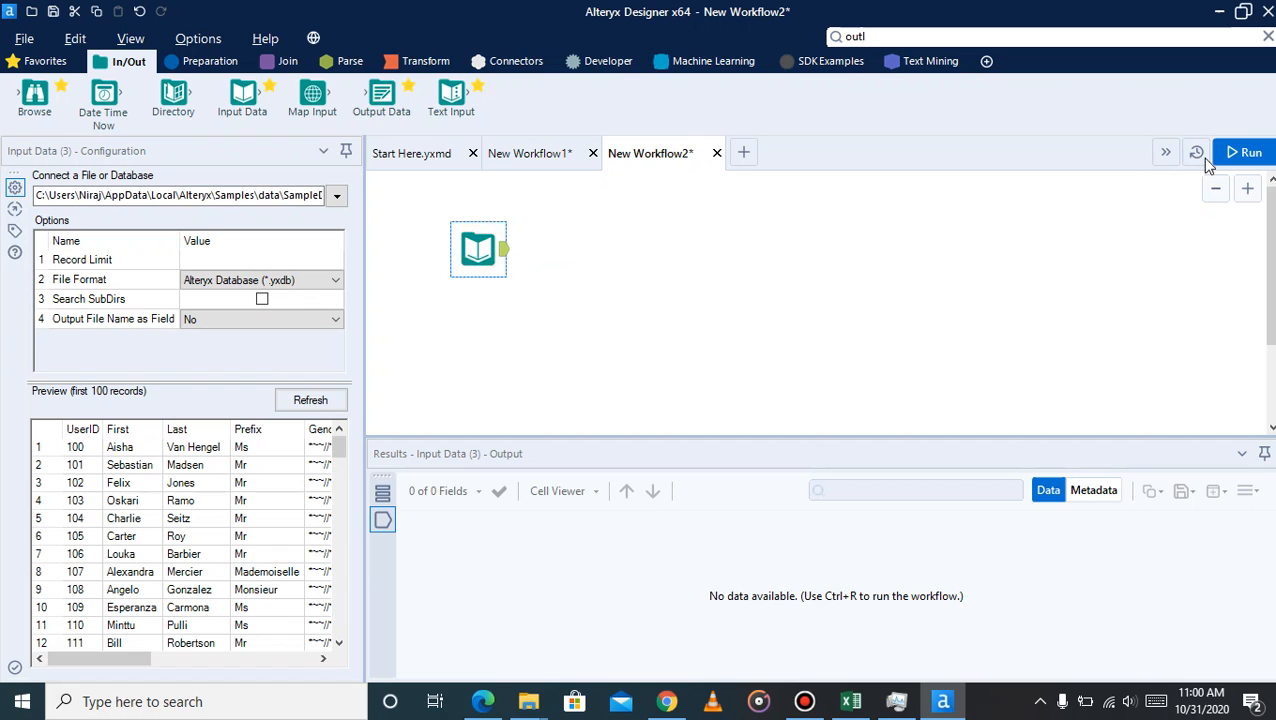
left_click(1243, 152)
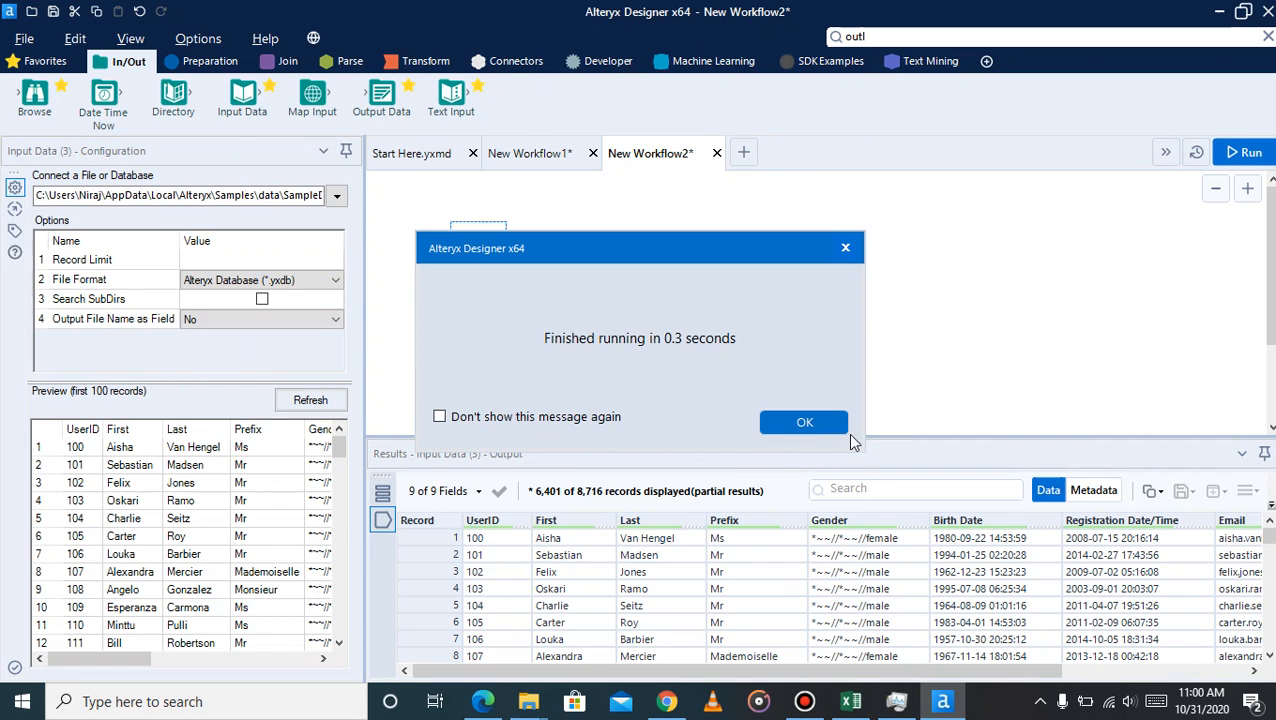
left_click(805, 421)
left_click(1100, 672)
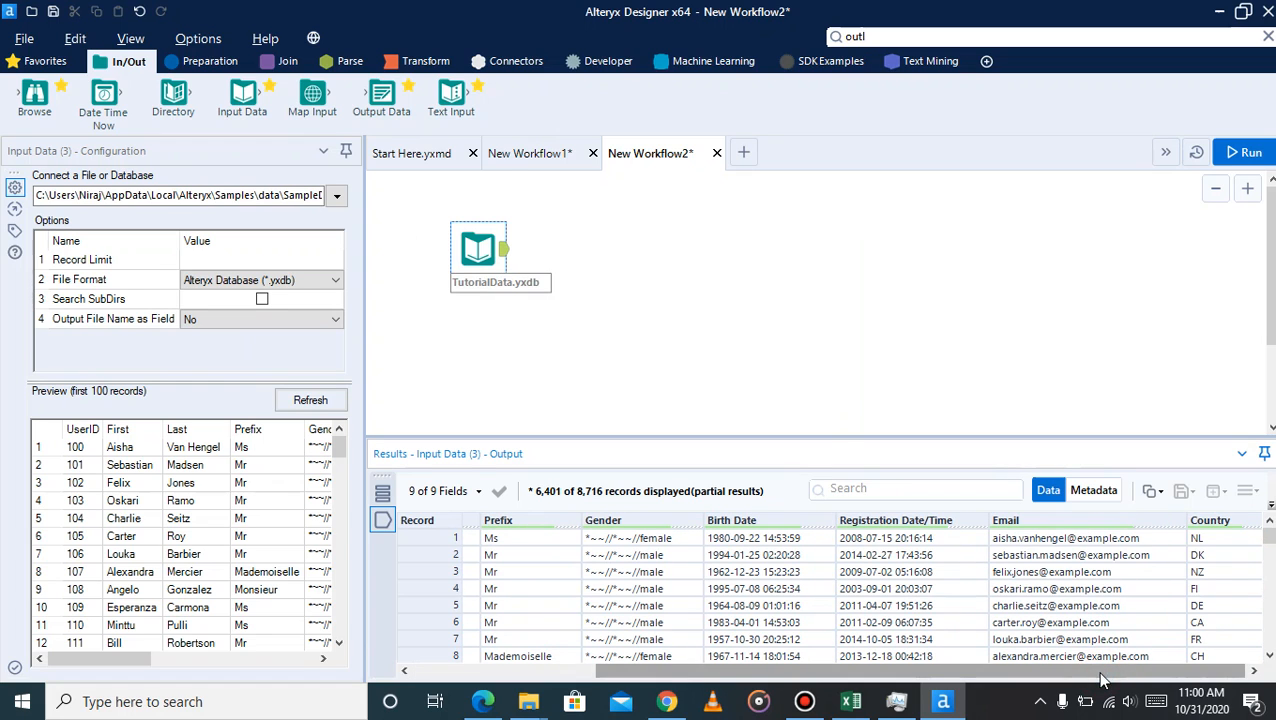
scroll(1212, 676, "left", 5)
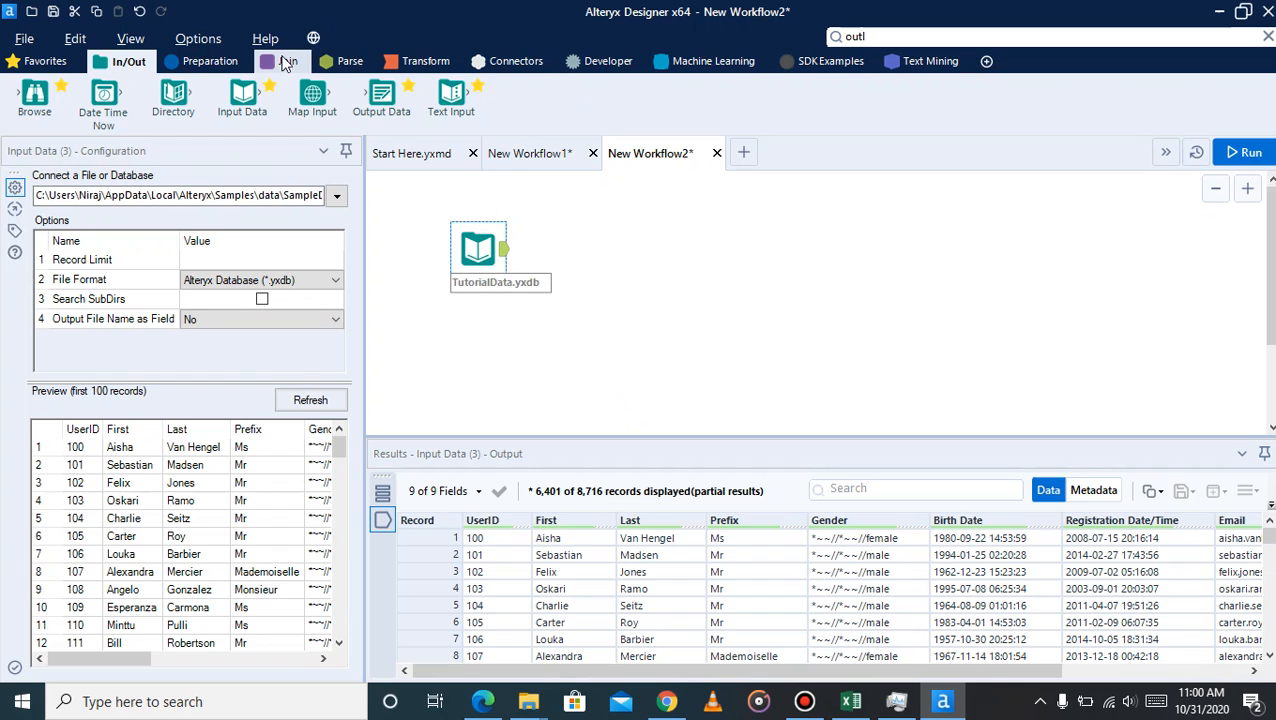
Add a Select tool connected after TutorialData.yxdb and exclude the Prefix, Birth Date, Registration Date/Time and Email fields
left_click(210, 61)
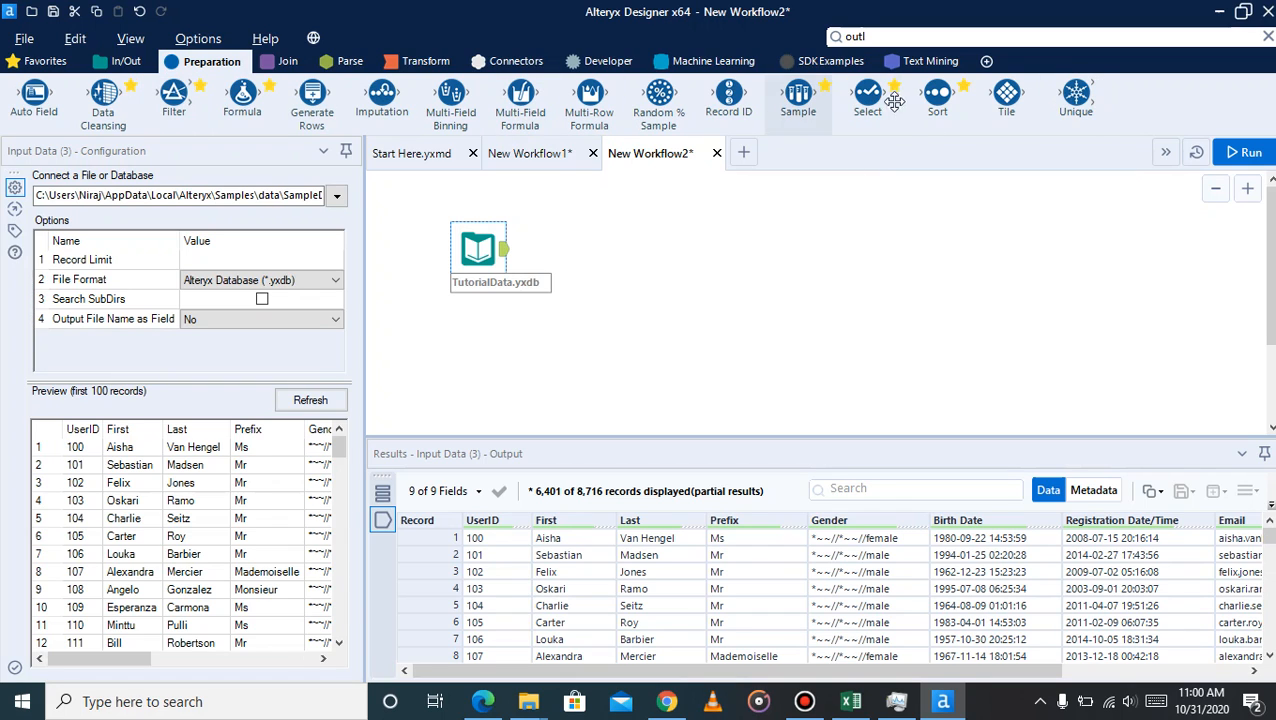
left_click_drag(868, 95, 625, 248)
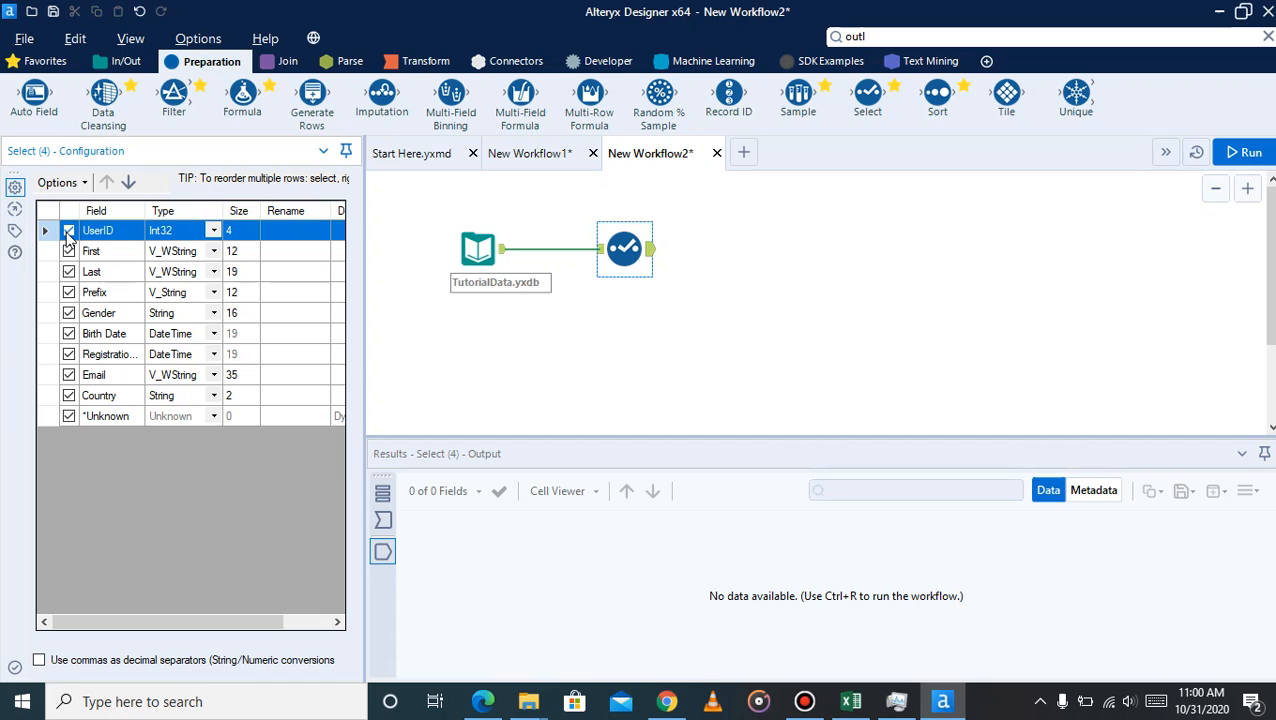
left_click(68, 292)
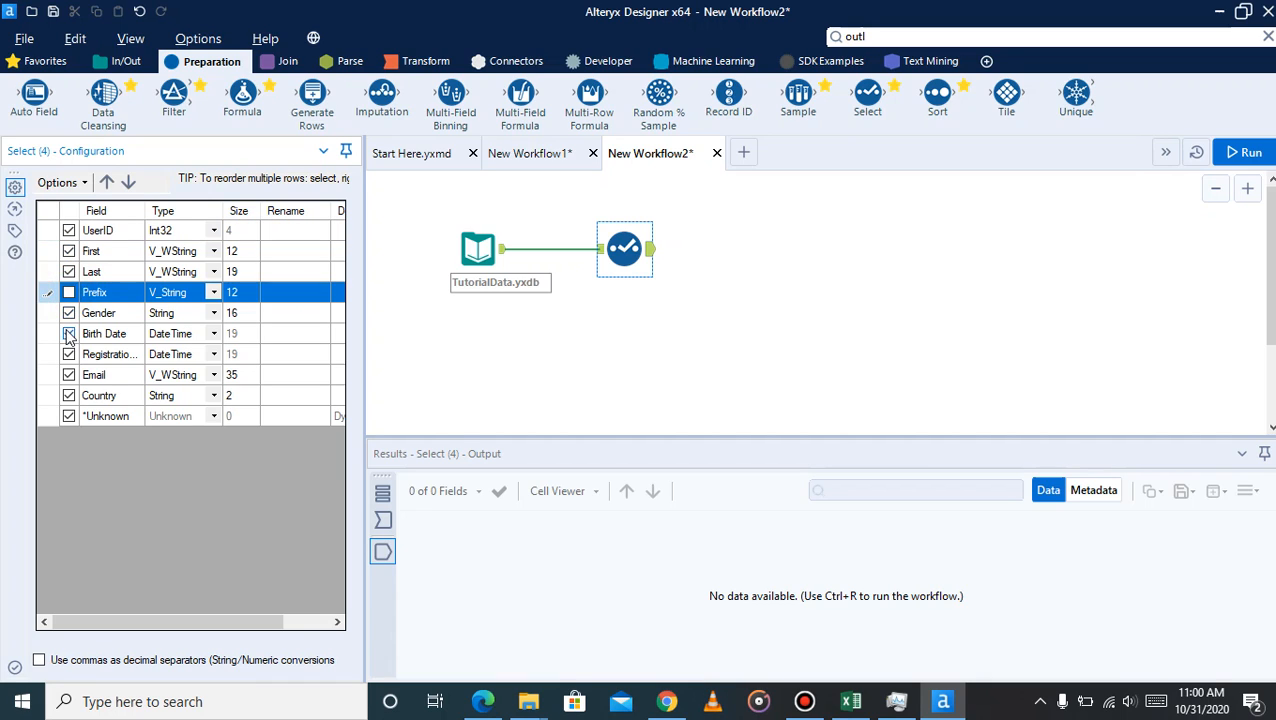
left_click(68, 334)
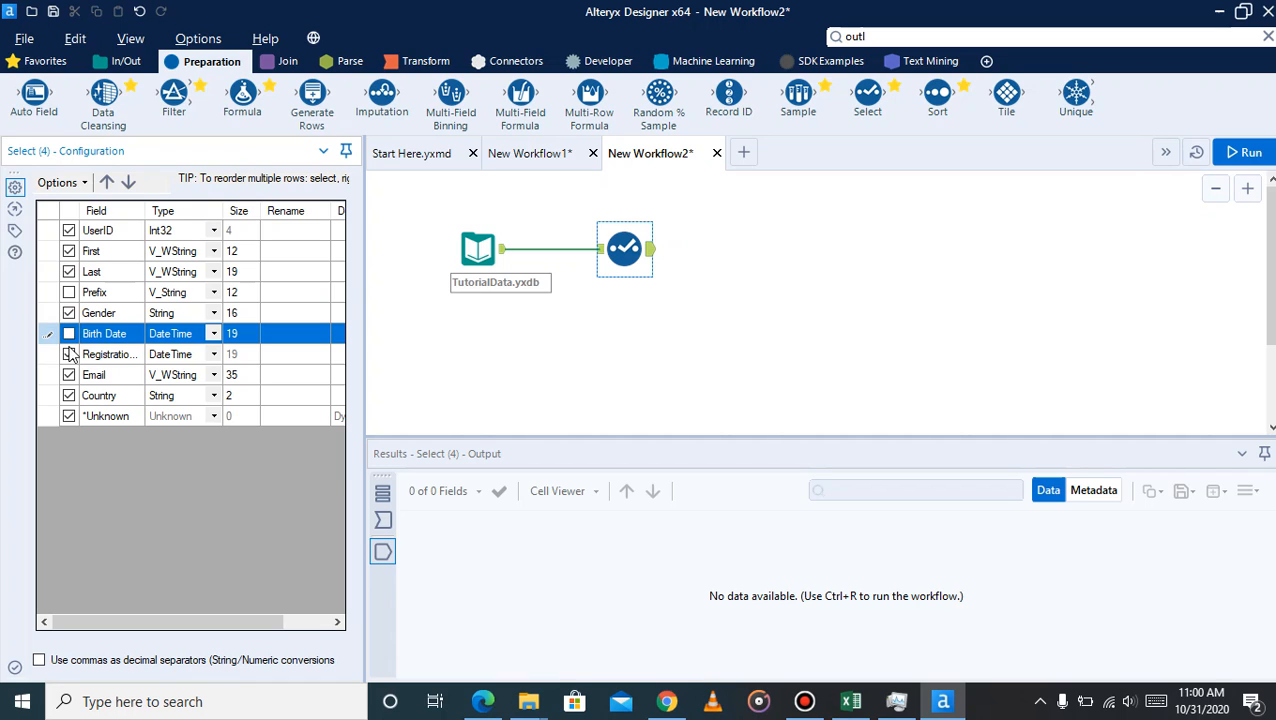
left_click(69, 355)
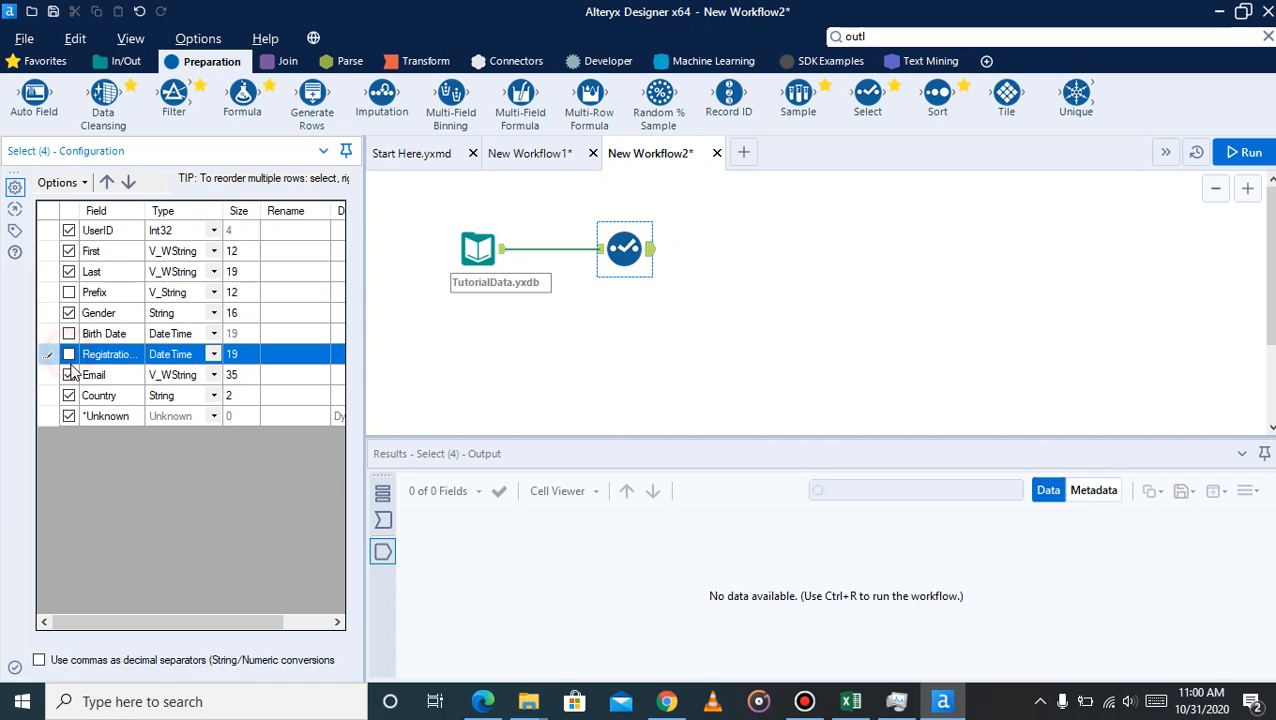
left_click(69, 375)
left_click(69, 396)
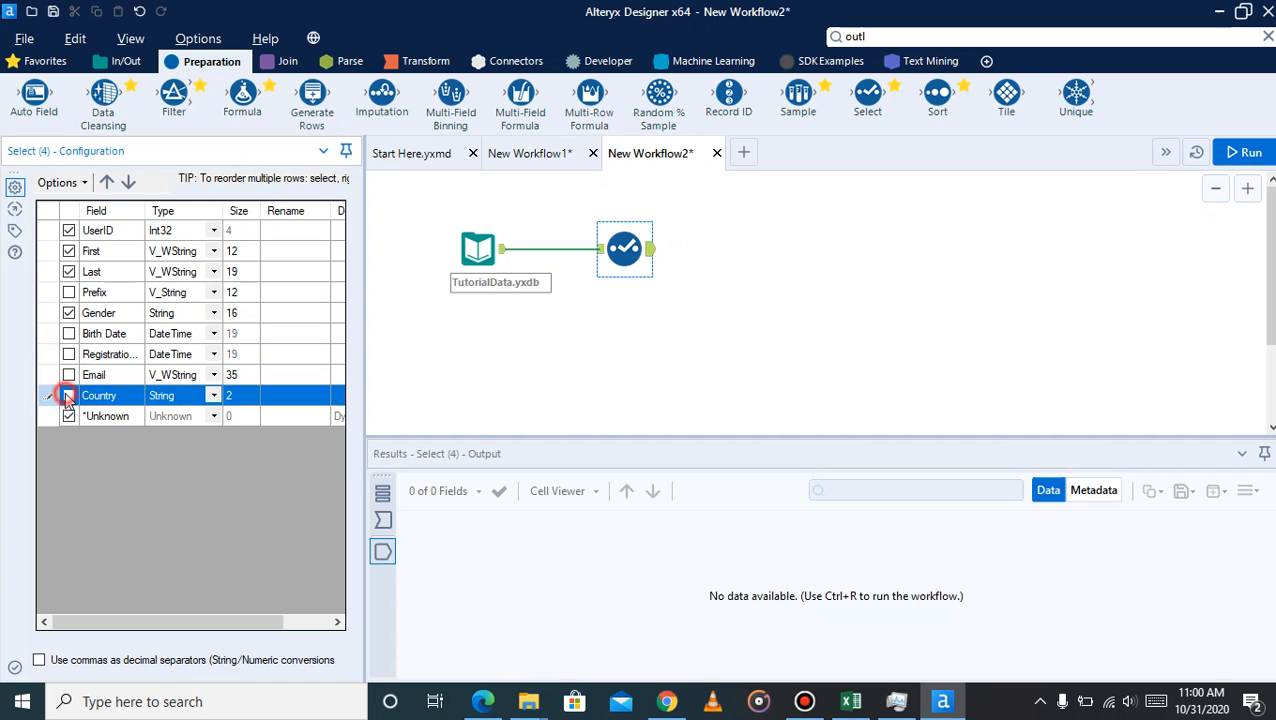
left_click(69, 396)
left_click(624, 262)
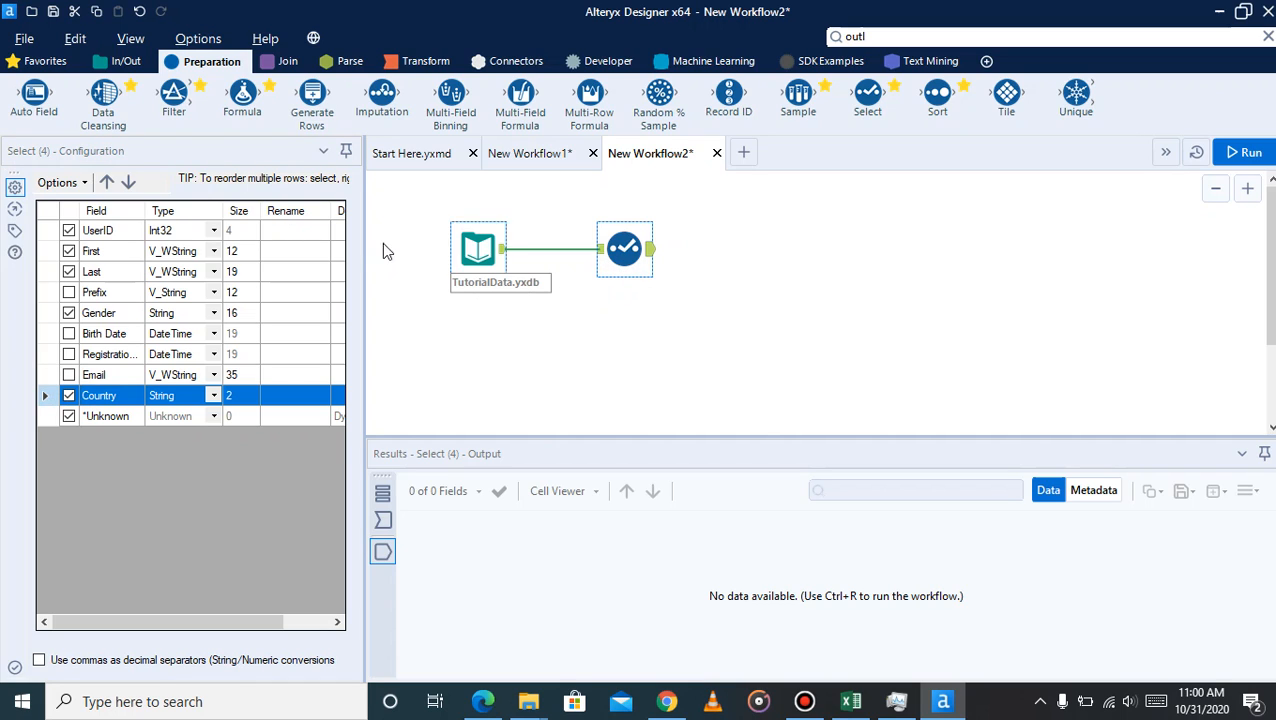
Rename the UserID field to ID in the Select tool's configuration
left_click(279, 231)
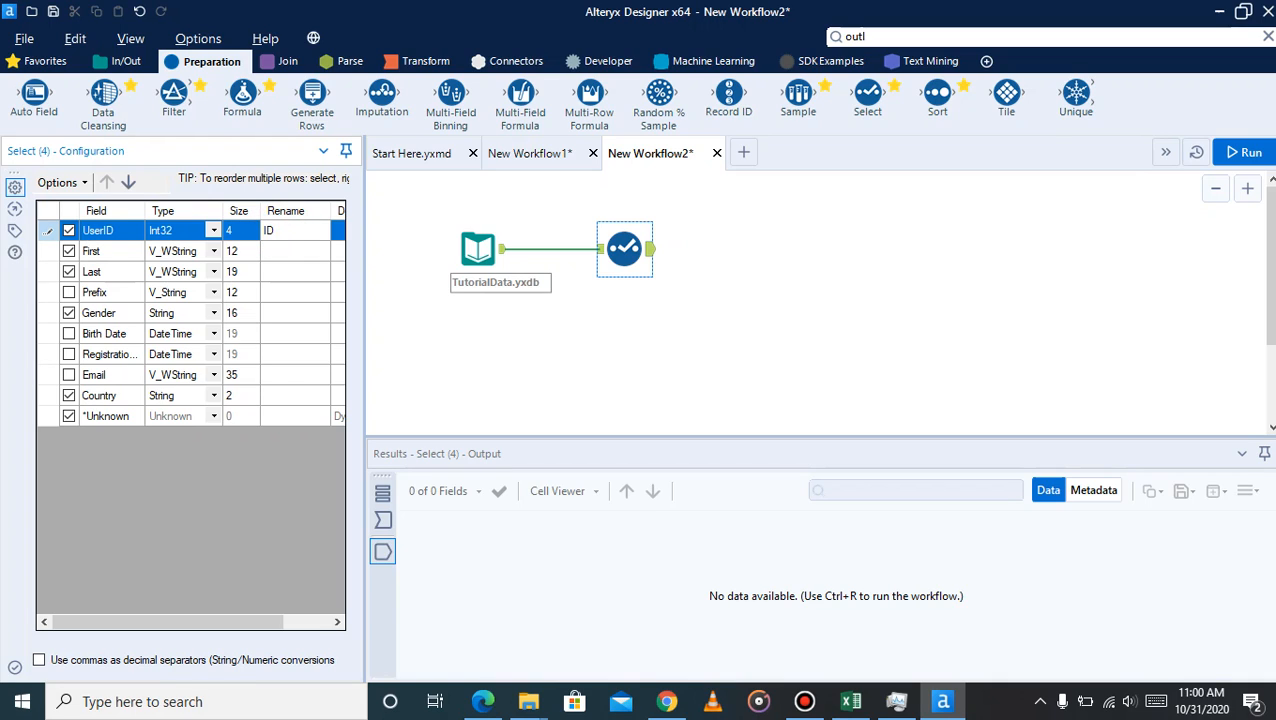
left_click(263, 250)
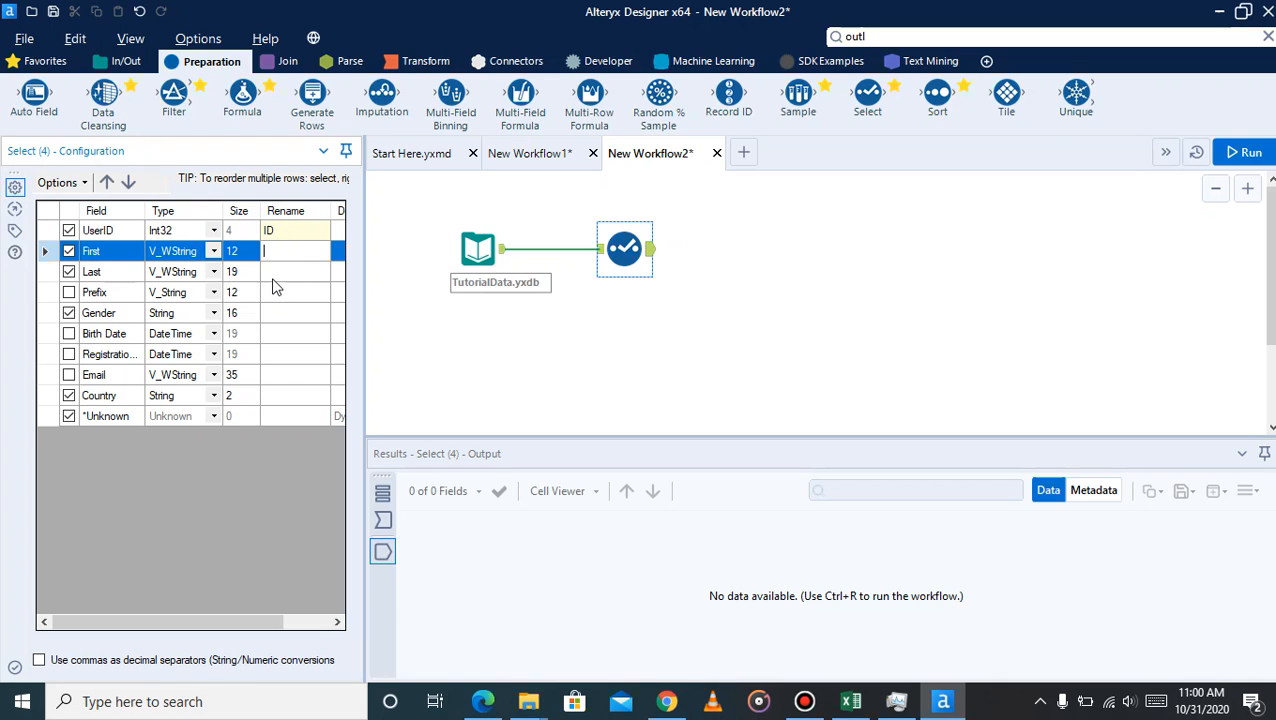
left_click(273, 278)
left_click(271, 316)
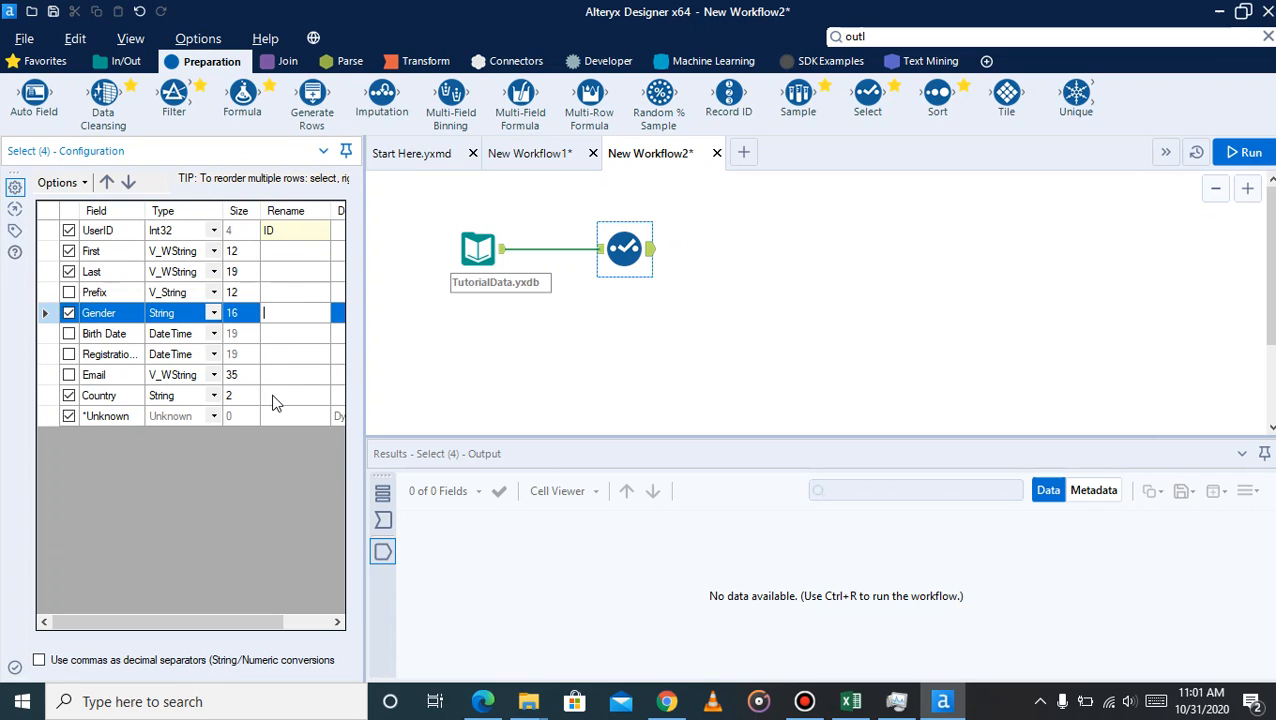
left_click(619, 250)
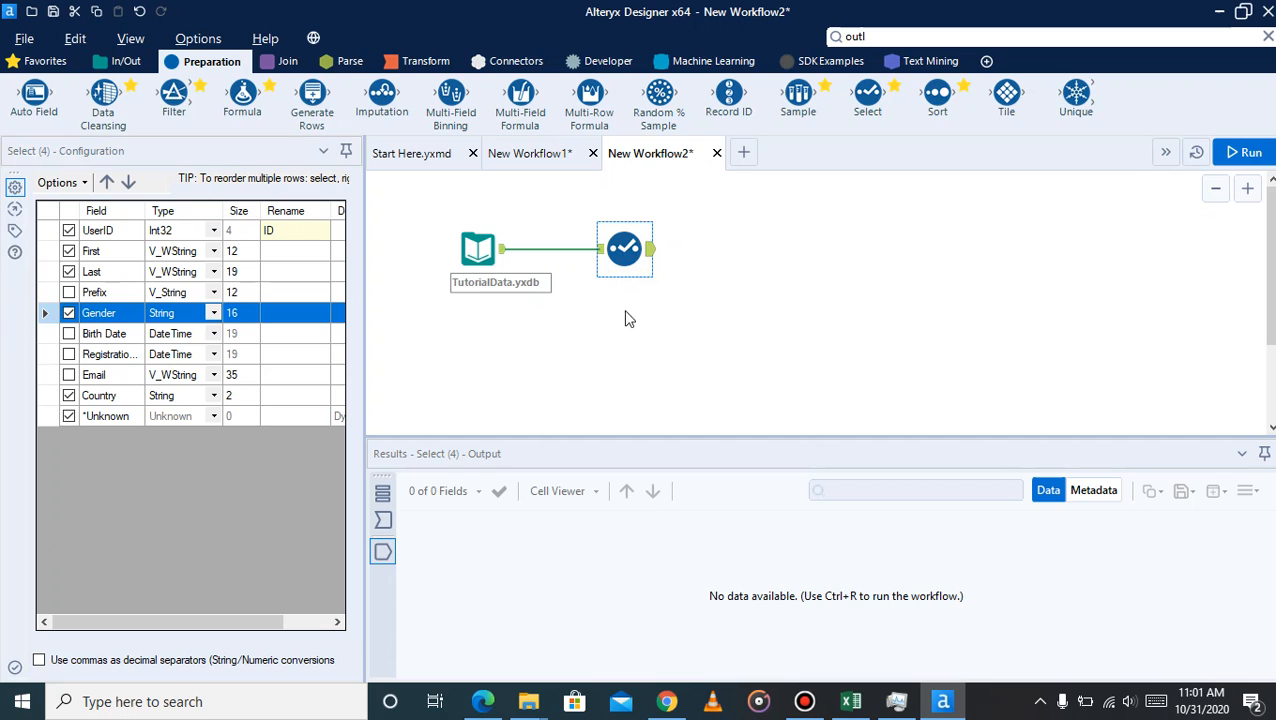
Run the workflow again and review the records in the Select tool's output
left_click(1243, 152)
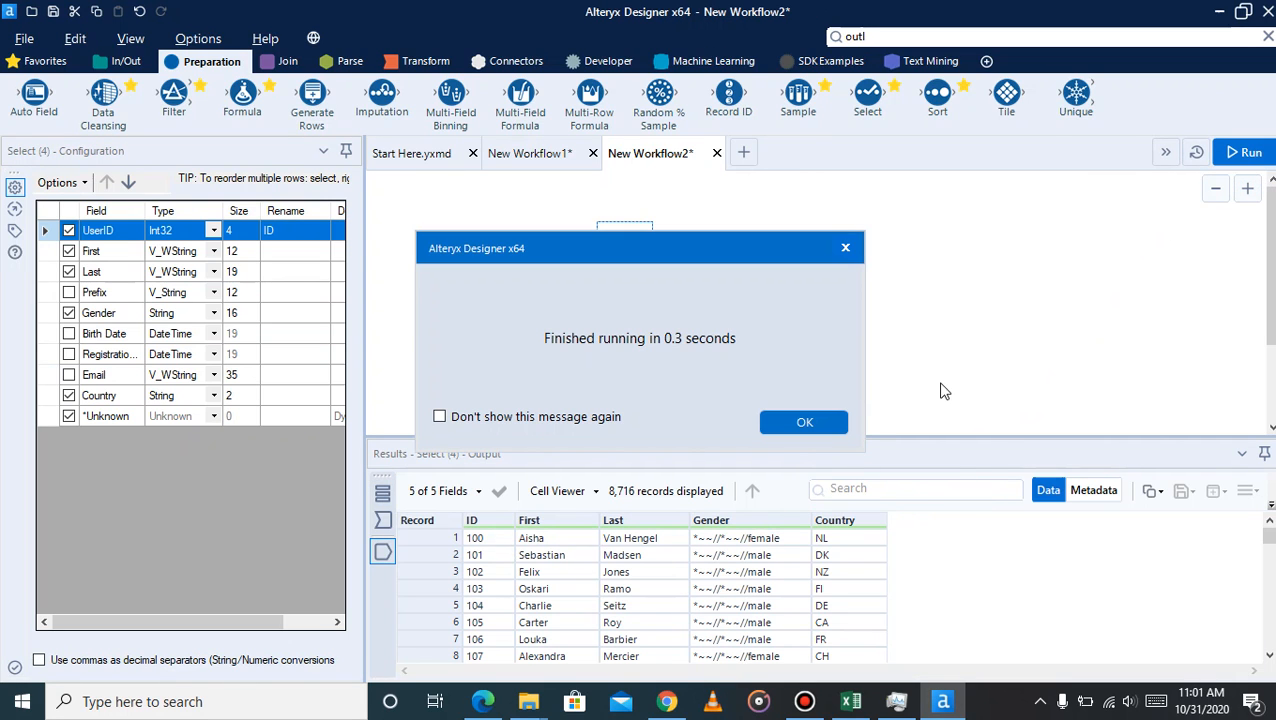
left_click(805, 421)
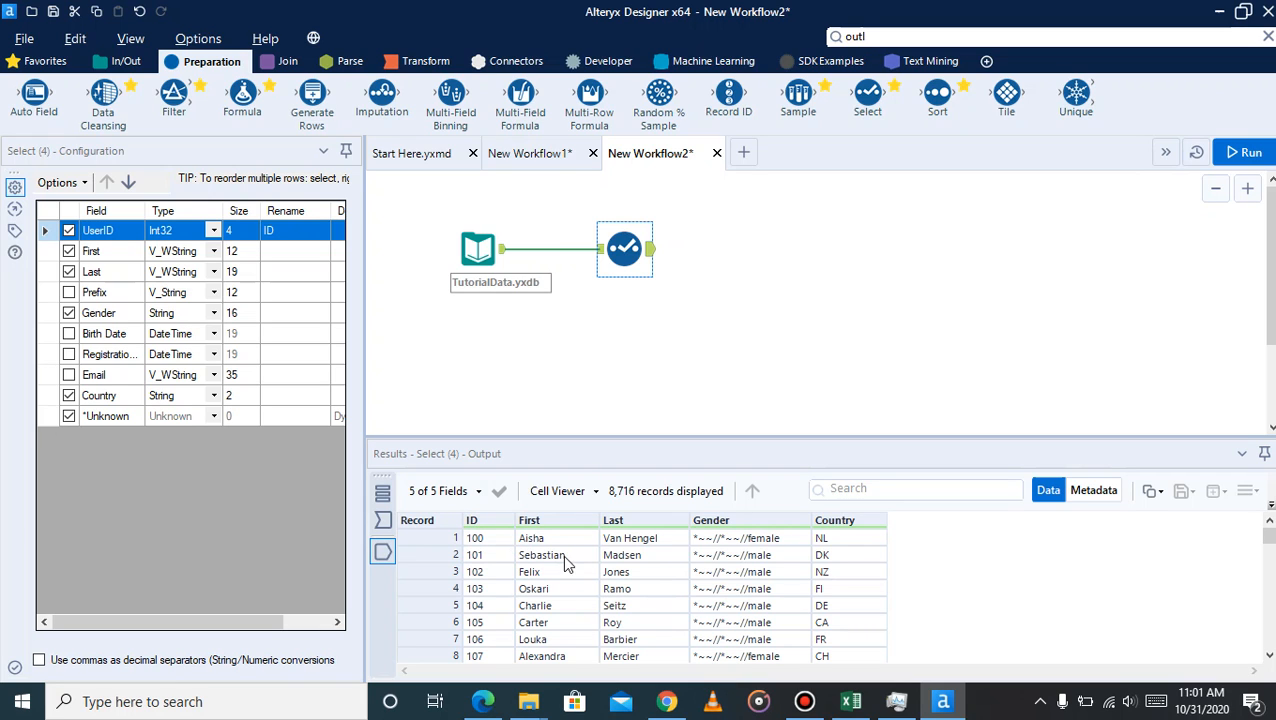
scroll(790, 560, "down", 6)
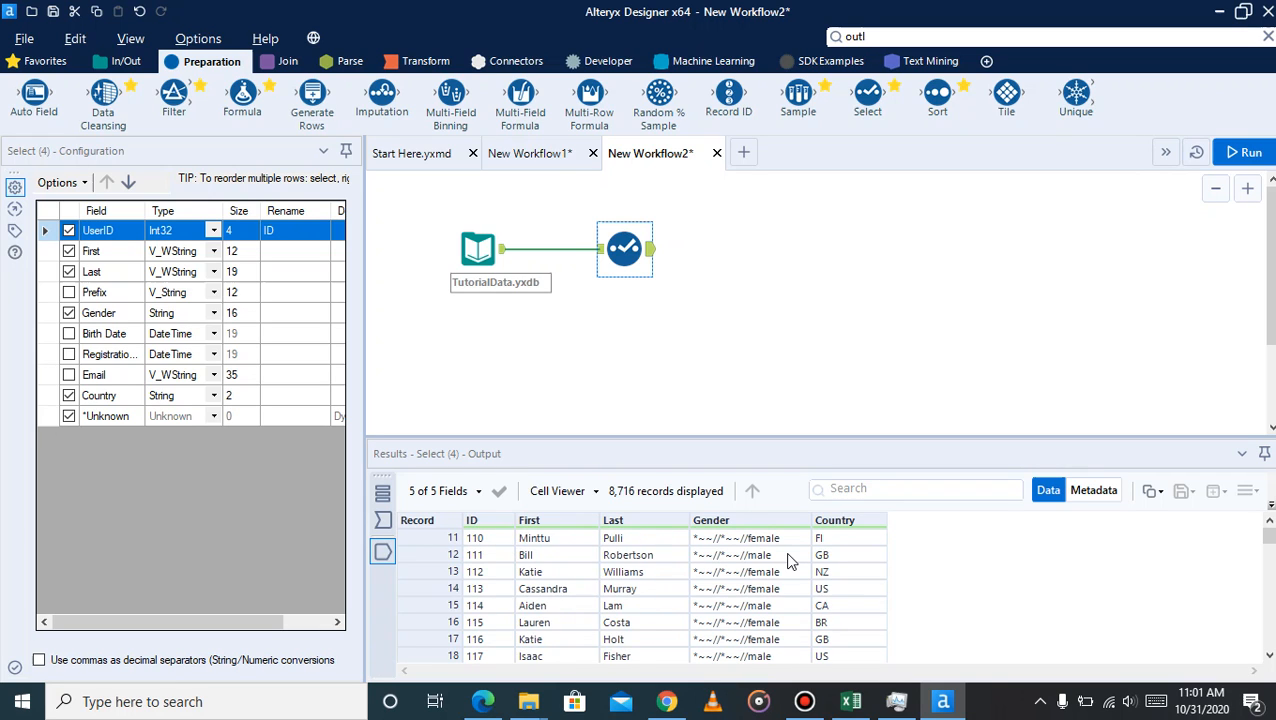
scroll(790, 562, "up", 6)
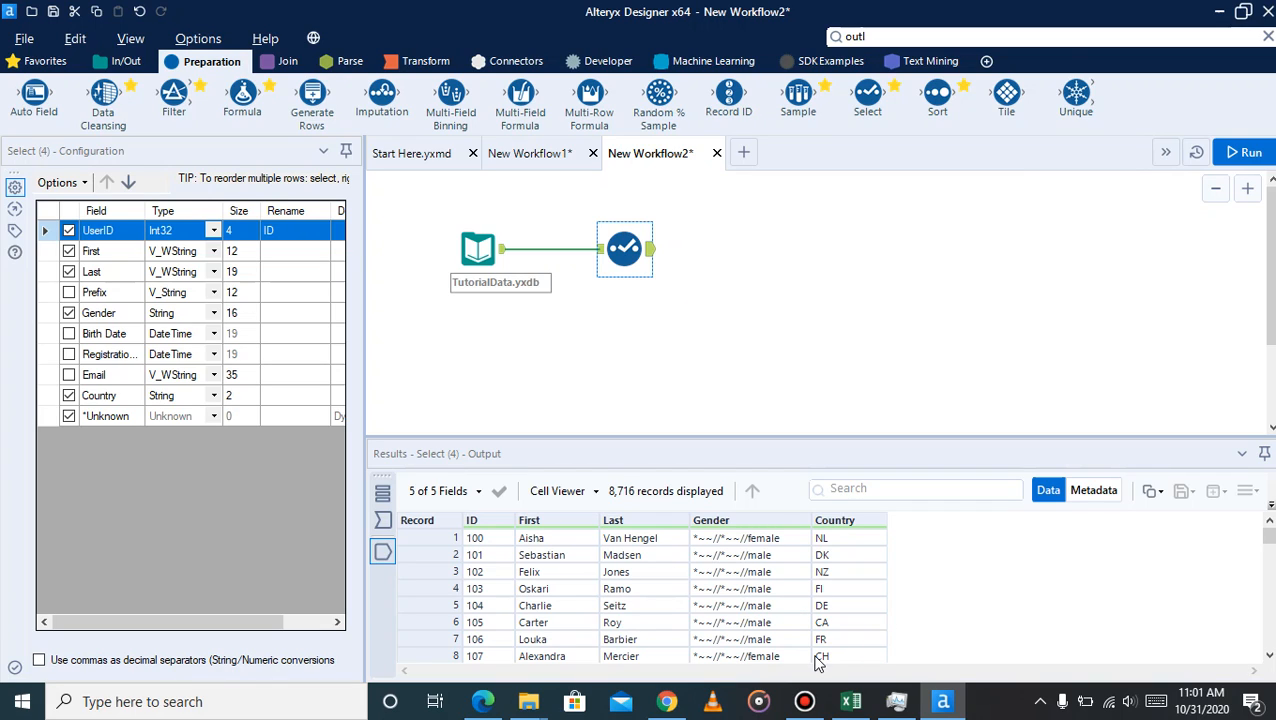
left_click(806, 701)
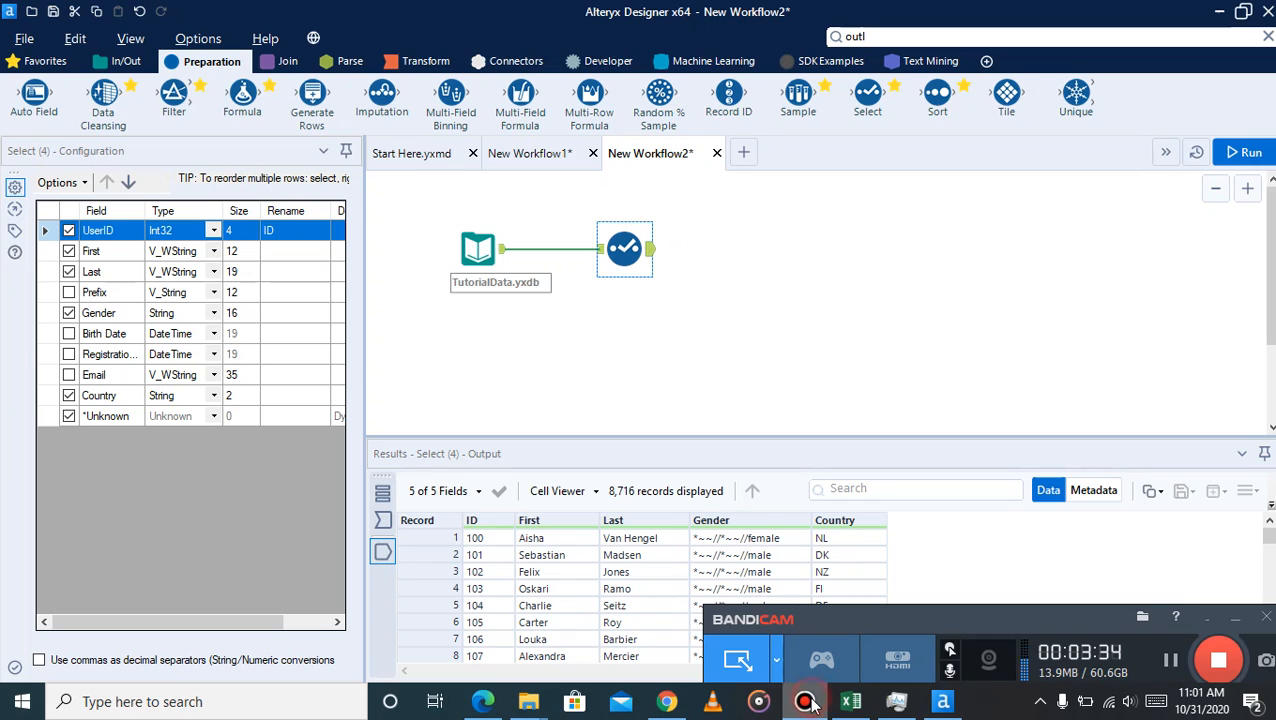